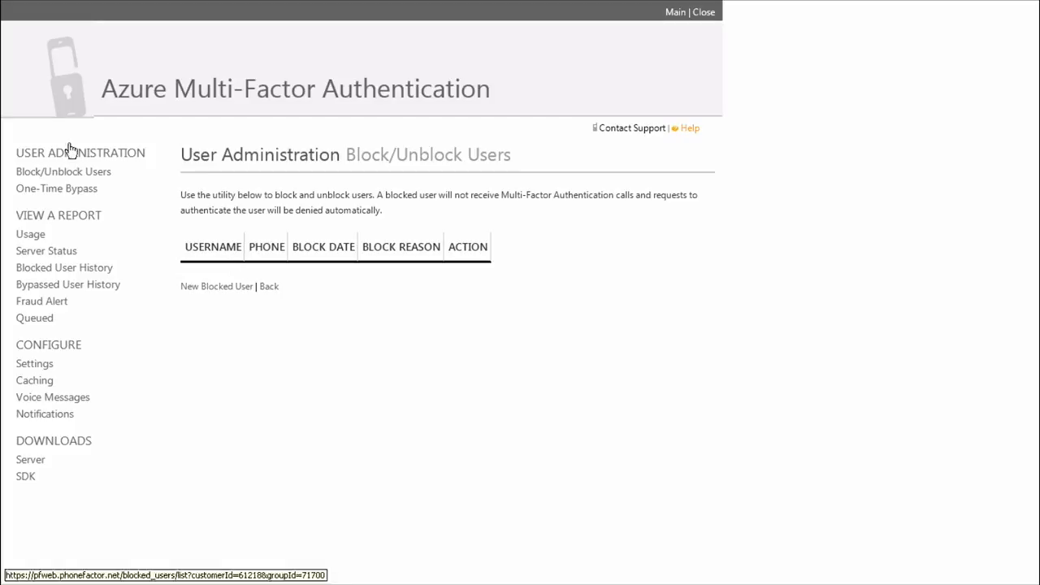
- View the One-Time Bypass page and replace the caller ID phone number in the general configuration settings
{"action": "left_click", "coordinate": [65, 191]}
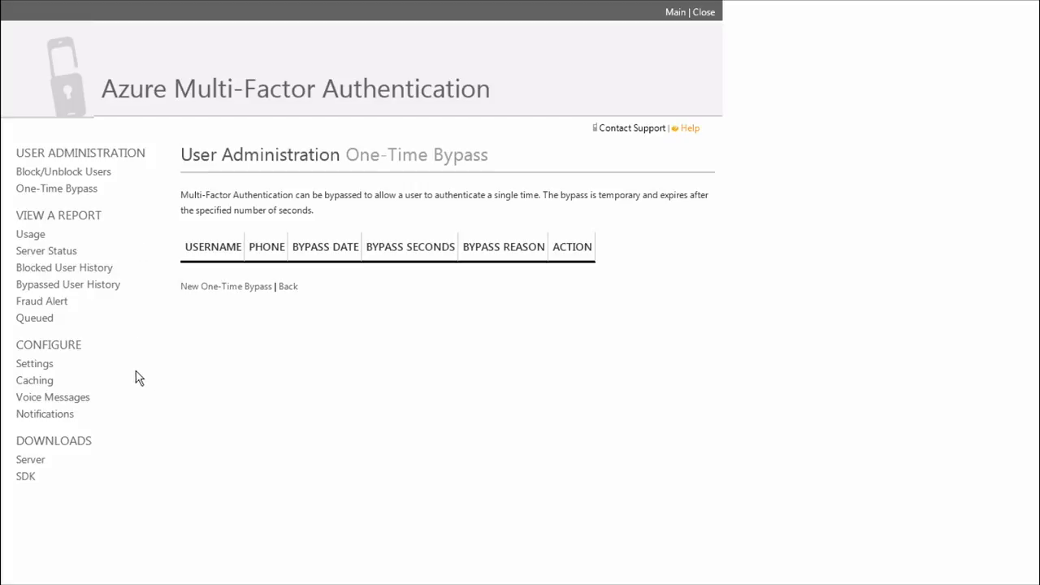
{"action": "left_click", "coordinate": [46, 367]}
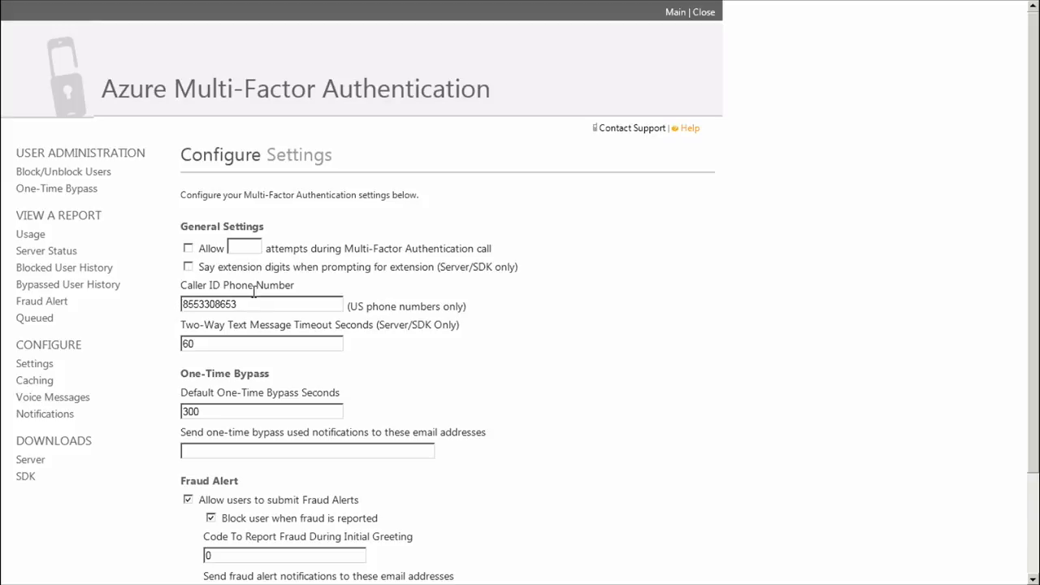
{"action": "left_click_drag", "start_coordinate": [259, 304], "coordinate": [171, 314]}
{"action": "type", "text": "425551212"}
{"action": "left_click", "coordinate": [212, 347]}
{"action": "scroll", "coordinate": [528, 422], "scroll_direction": "down", "scroll_amount": 3}
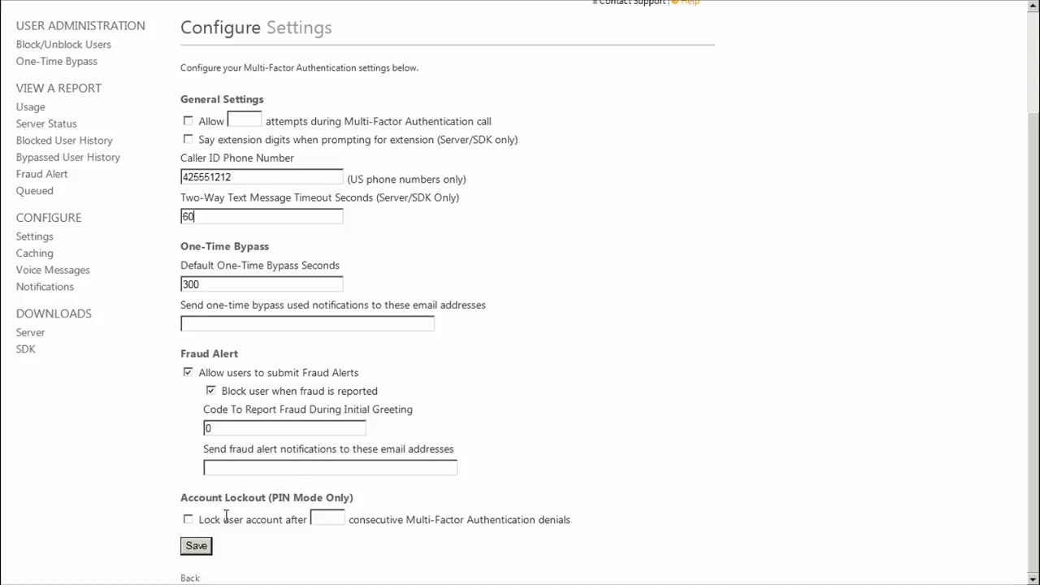
{"action": "left_click", "coordinate": [325, 516]}
{"action": "scroll", "coordinate": [135, 395], "scroll_direction": "up", "scroll_amount": 2}
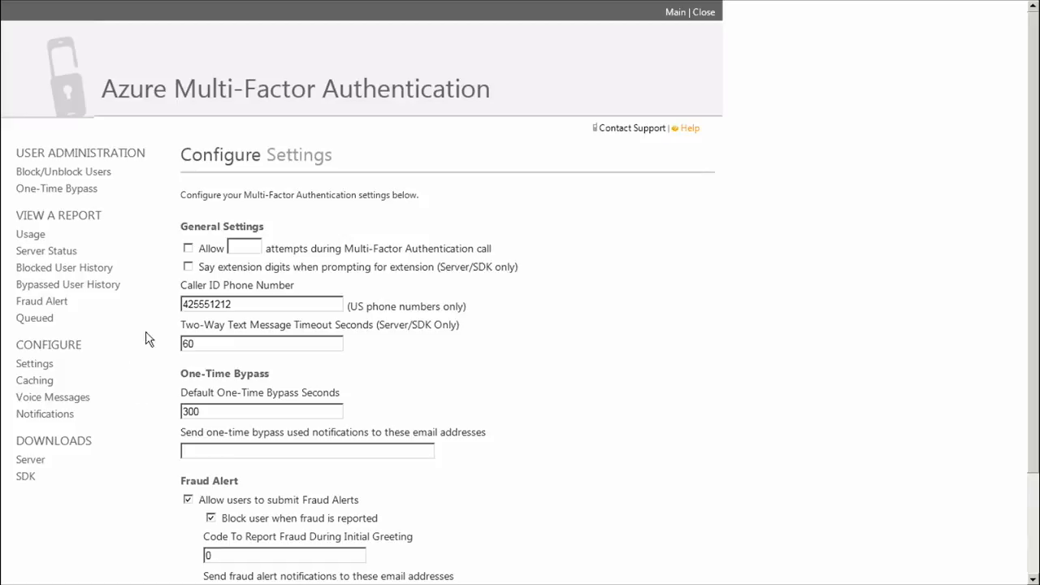
- Start a new custom voice message and set its message type to Fraud Greeting (Standard)
{"action": "left_click", "coordinate": [83, 400]}
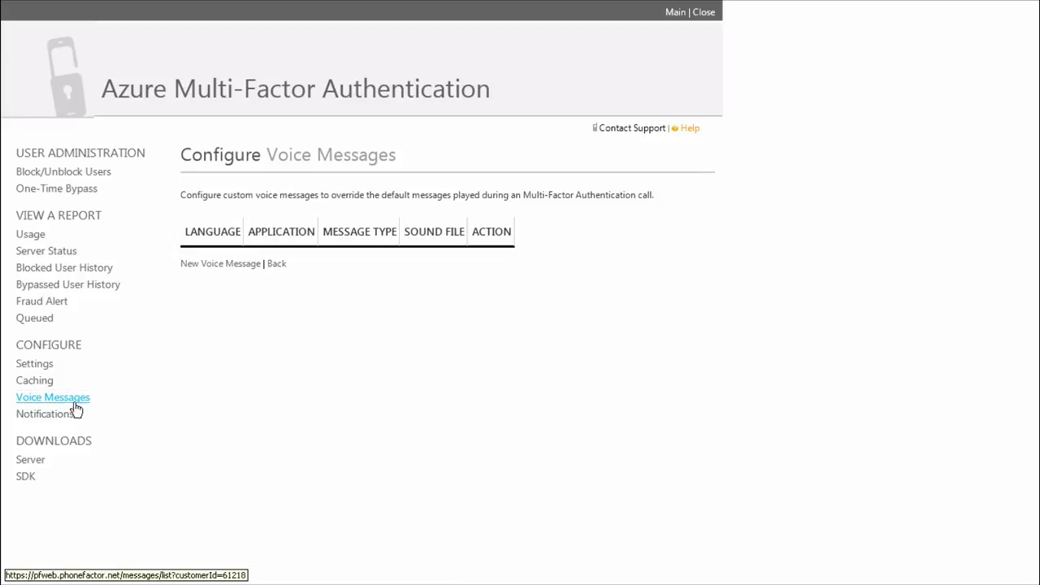
{"action": "left_click", "coordinate": [208, 266]}
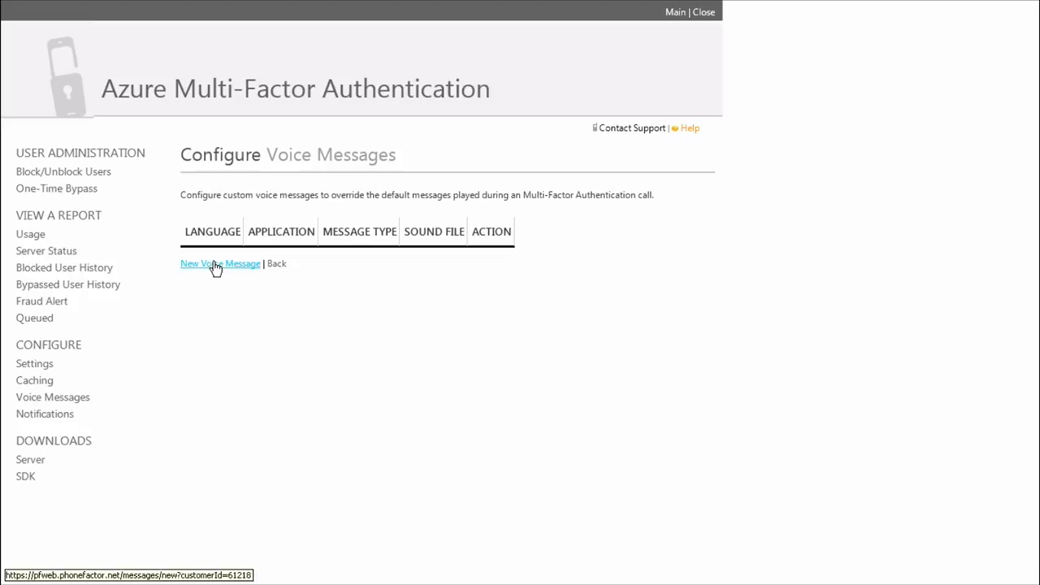
{"action": "left_click", "coordinate": [217, 268]}
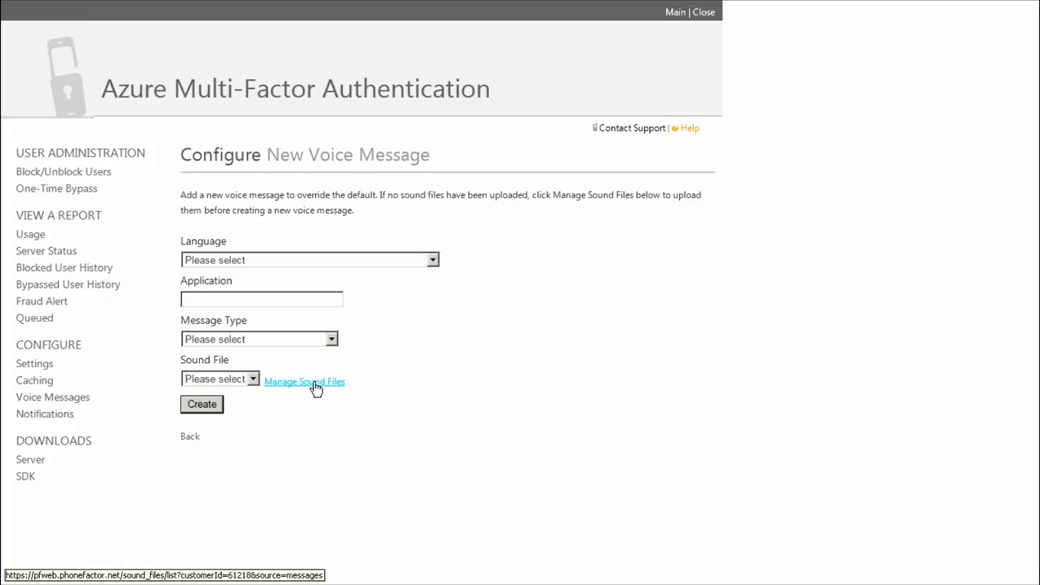
{"action": "left_click", "coordinate": [259, 341]}
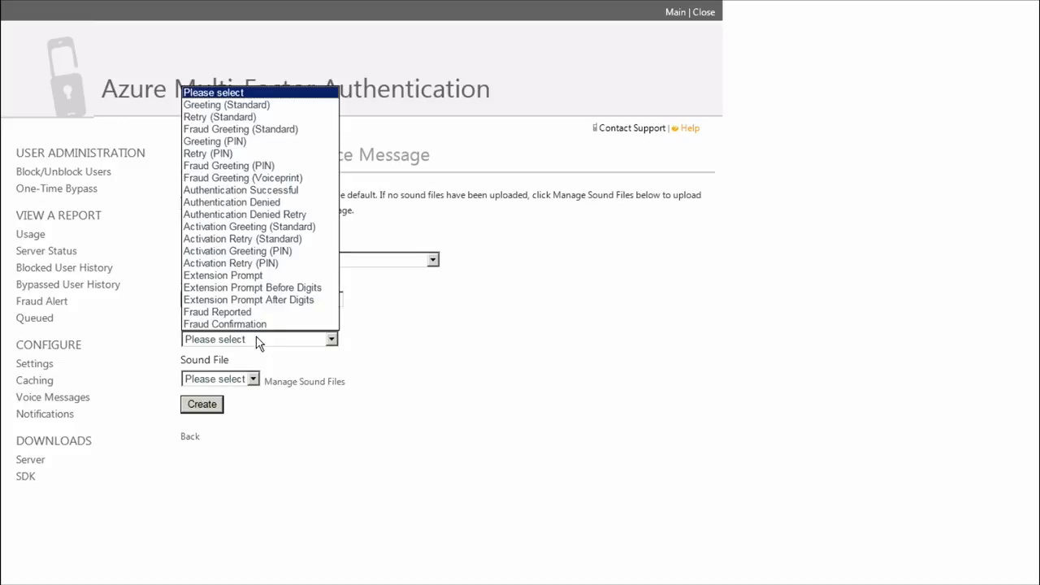
{"action": "left_click", "coordinate": [263, 132]}
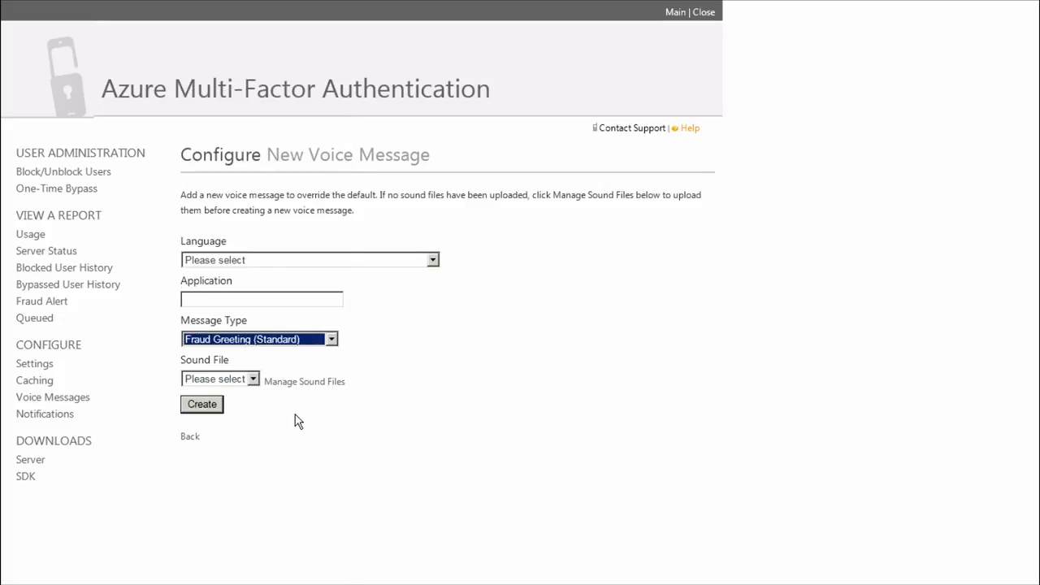
- Examine the sound file upload form and its file chooser without uploading, and check the sound file choices for the new voice message
{"action": "left_click", "coordinate": [289, 381]}
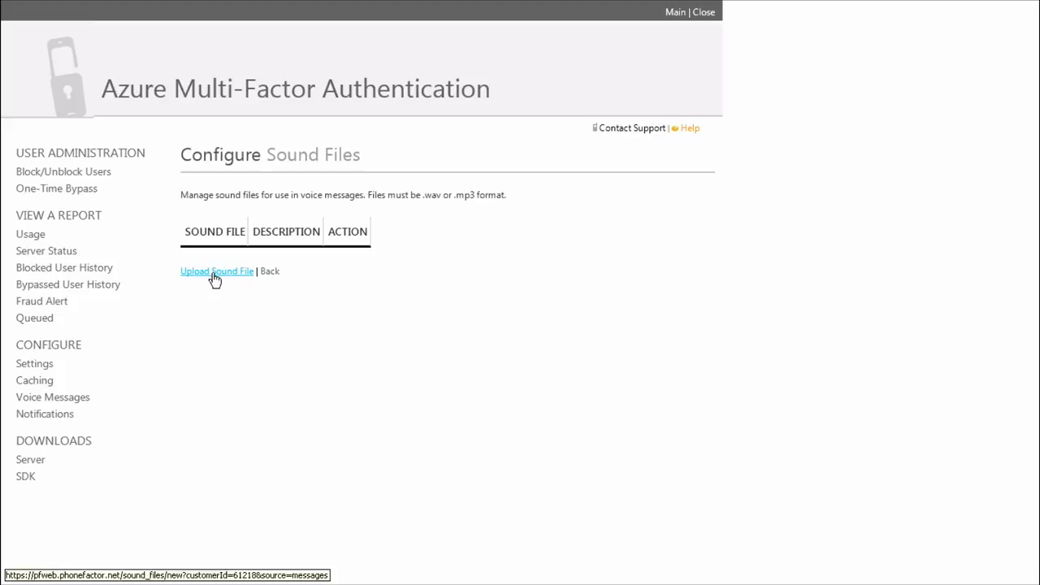
{"action": "left_click", "coordinate": [213, 276]}
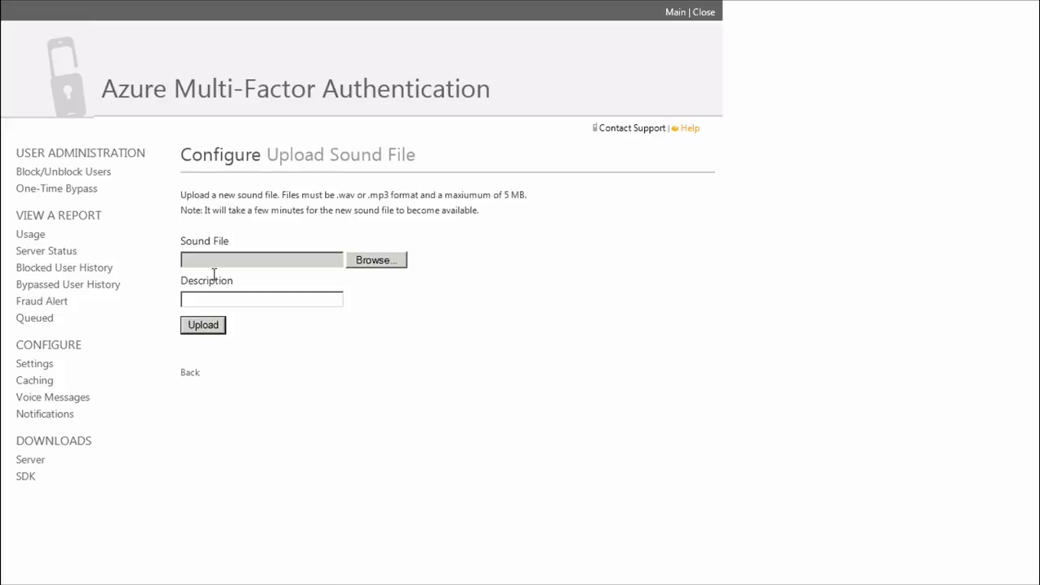
{"action": "left_click", "coordinate": [382, 264]}
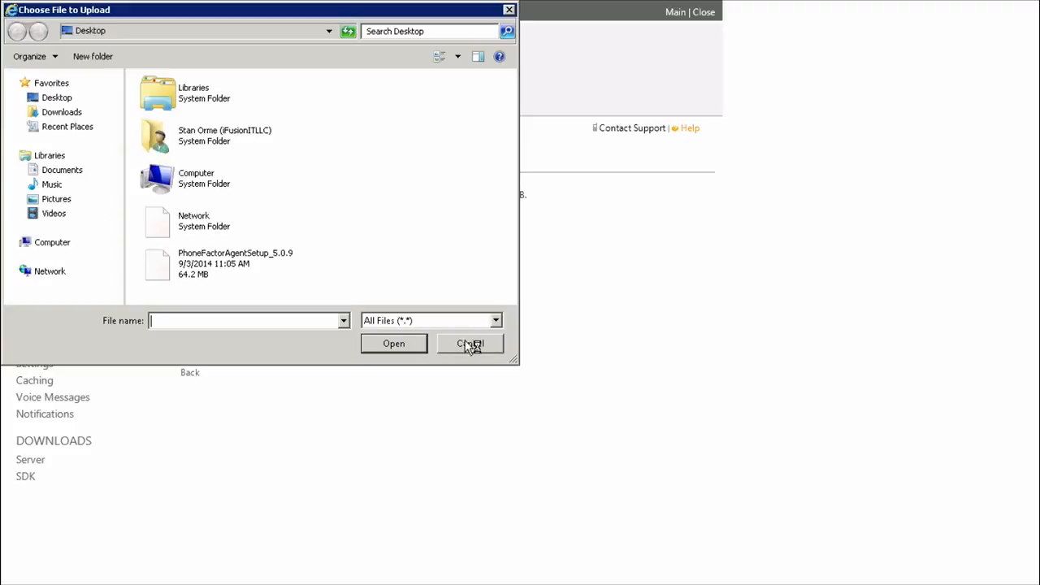
{"action": "left_click", "coordinate": [465, 342]}
{"action": "left_click", "coordinate": [210, 328]}
{"action": "left_click", "coordinate": [189, 452]}
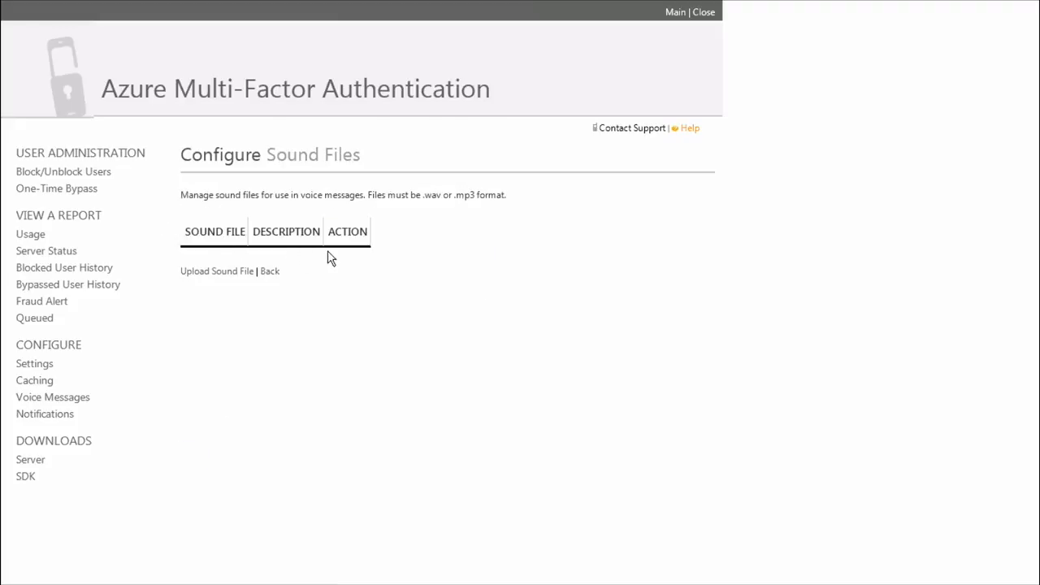
{"action": "left_click", "coordinate": [269, 274]}
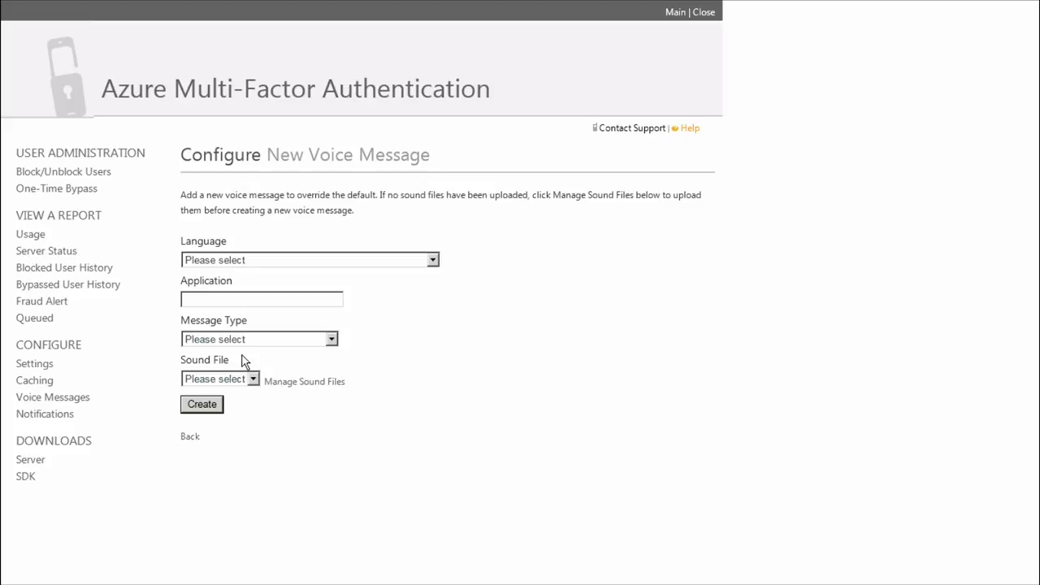
{"action": "left_click", "coordinate": [240, 381]}
{"action": "left_click", "coordinate": [255, 380]}
{"action": "left_click", "coordinate": [247, 445]}
- Fill in a new authentication cache item with cache type User and 300 cache seconds
{"action": "left_click", "coordinate": [36, 381]}
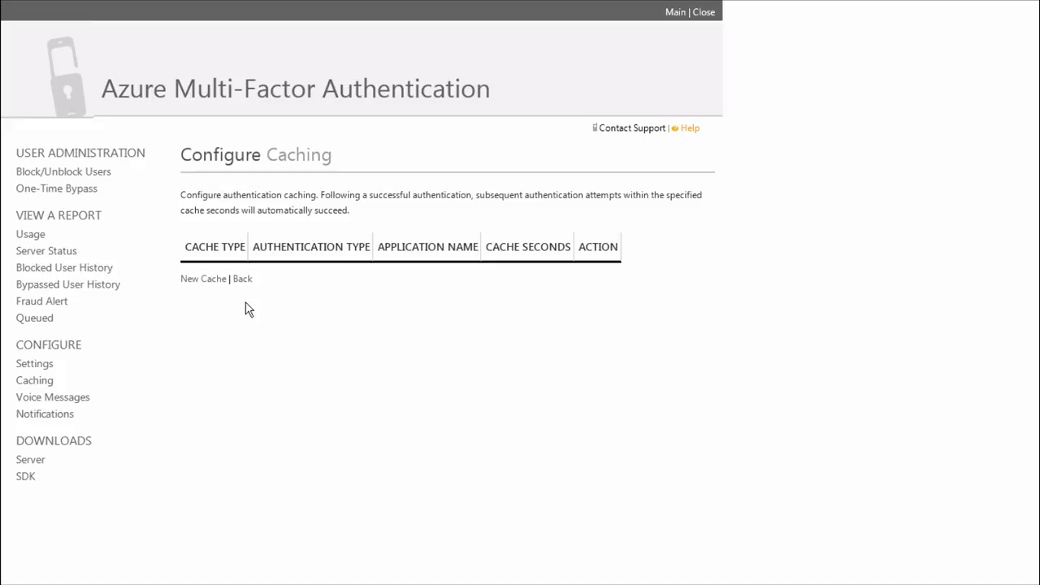
{"action": "left_click", "coordinate": [203, 278]}
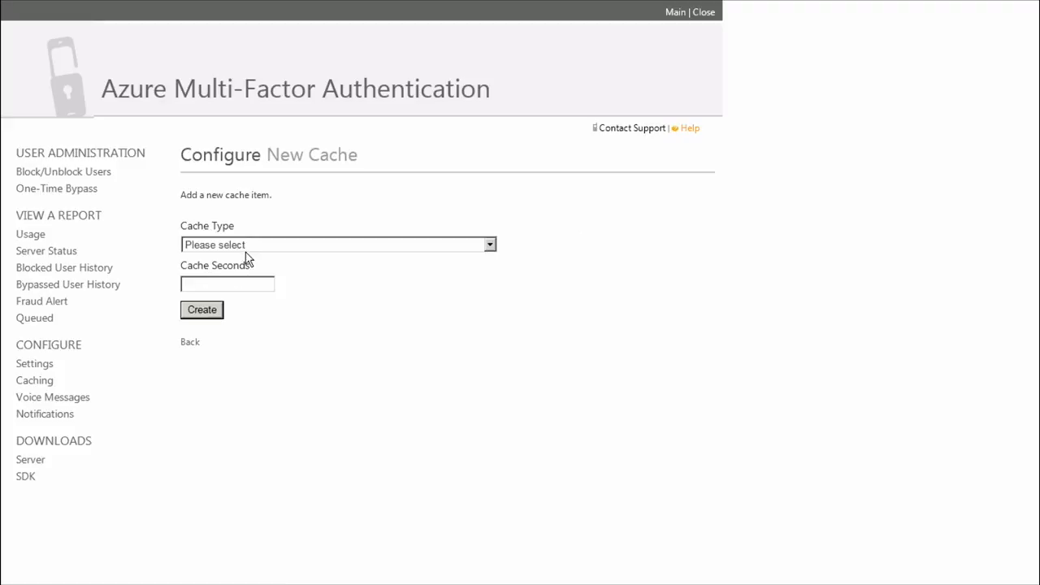
{"action": "left_click", "coordinate": [254, 245]}
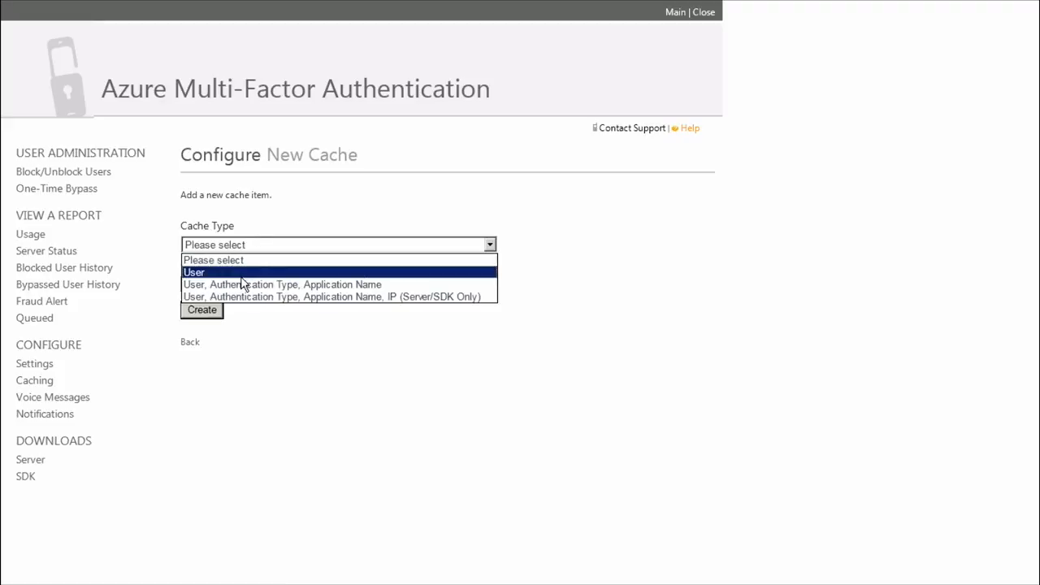
{"action": "left_click", "coordinate": [241, 271]}
{"action": "left_click", "coordinate": [241, 285]}
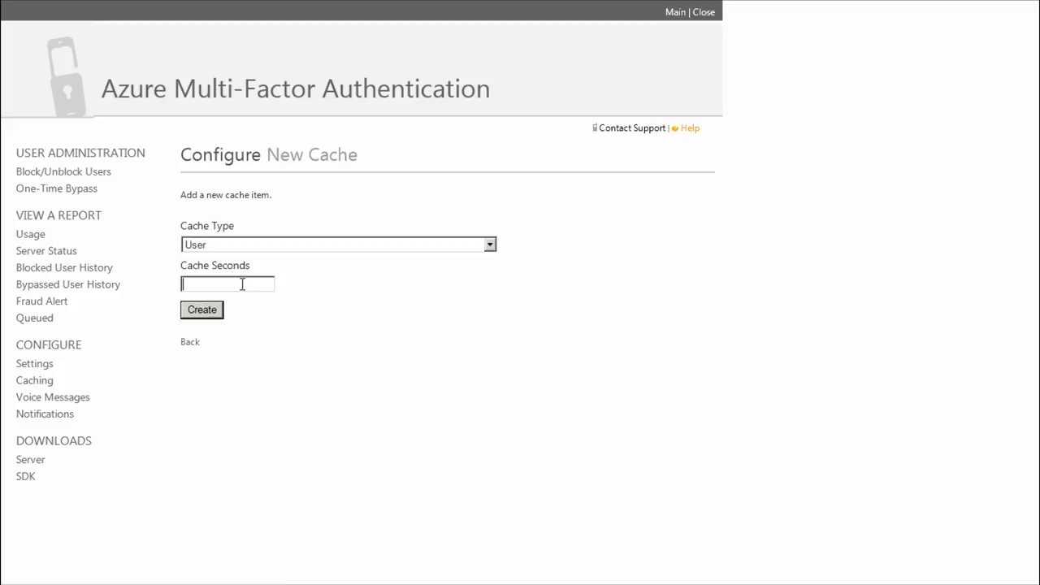
{"action": "type", "text": "300"}
- View the email notification settings and the Server Status report
{"action": "left_click", "coordinate": [56, 418]}
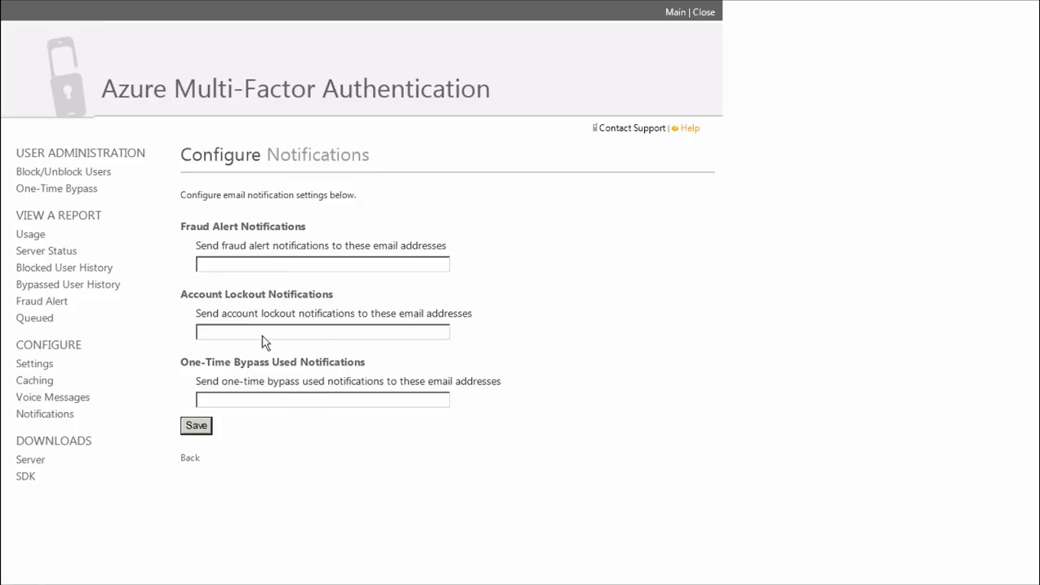
{"action": "left_click", "coordinate": [219, 264]}
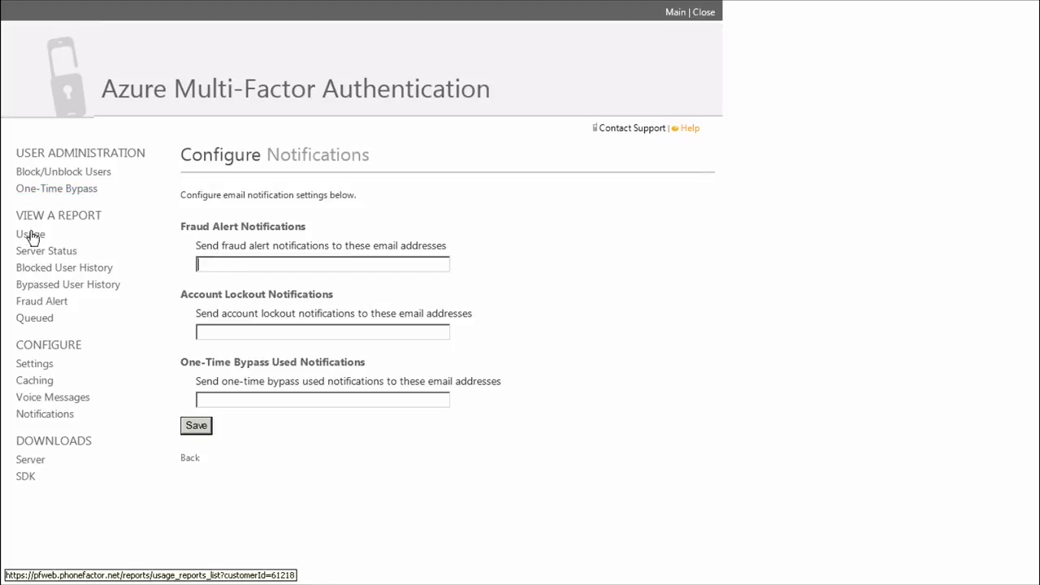
{"action": "left_click", "coordinate": [34, 257]}
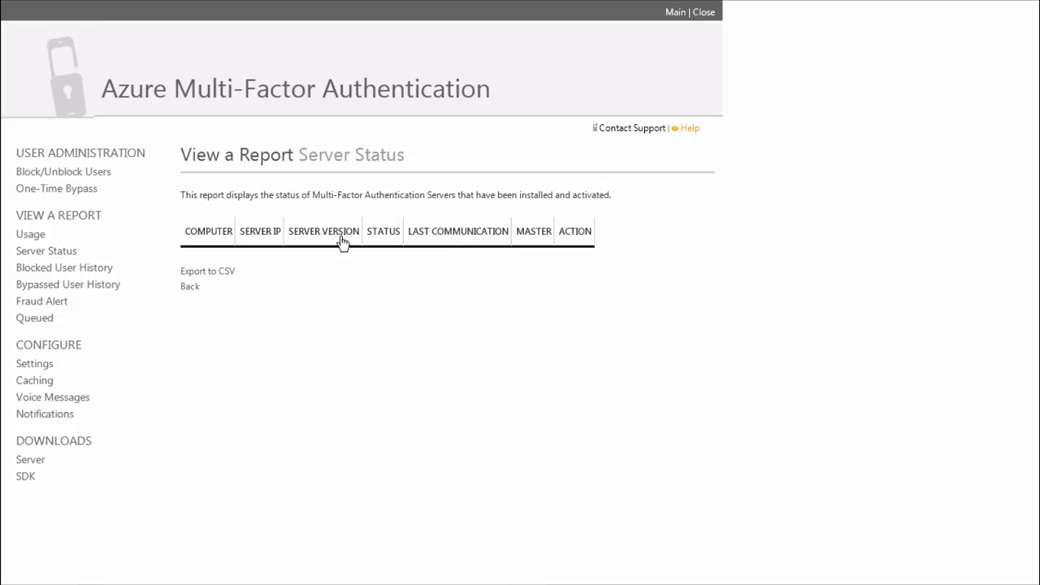
- Run the Authentication Summary usage report with the default date range and all authentication types
{"action": "left_click", "coordinate": [24, 237]}
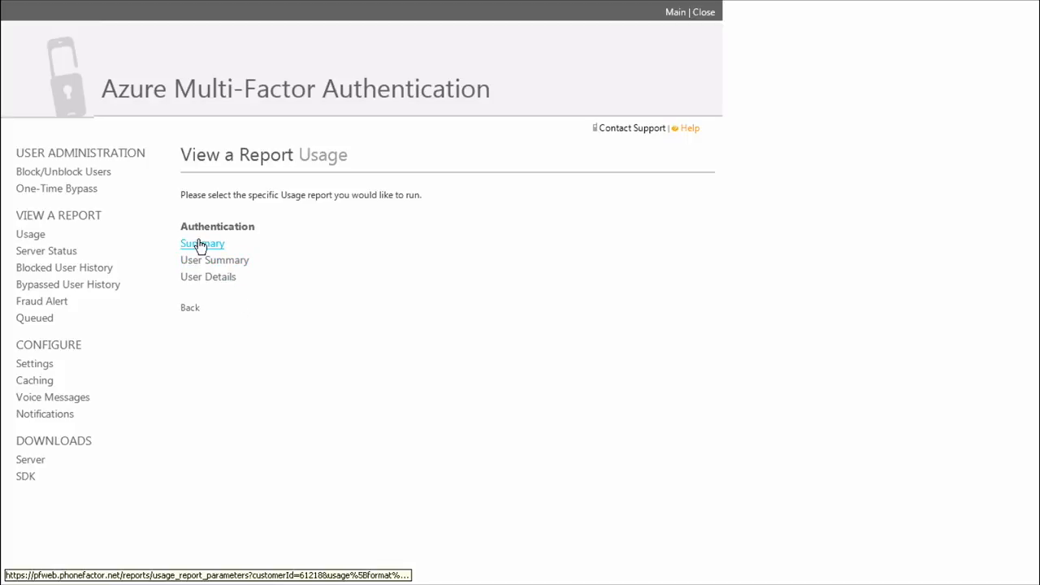
{"action": "left_click", "coordinate": [199, 245]}
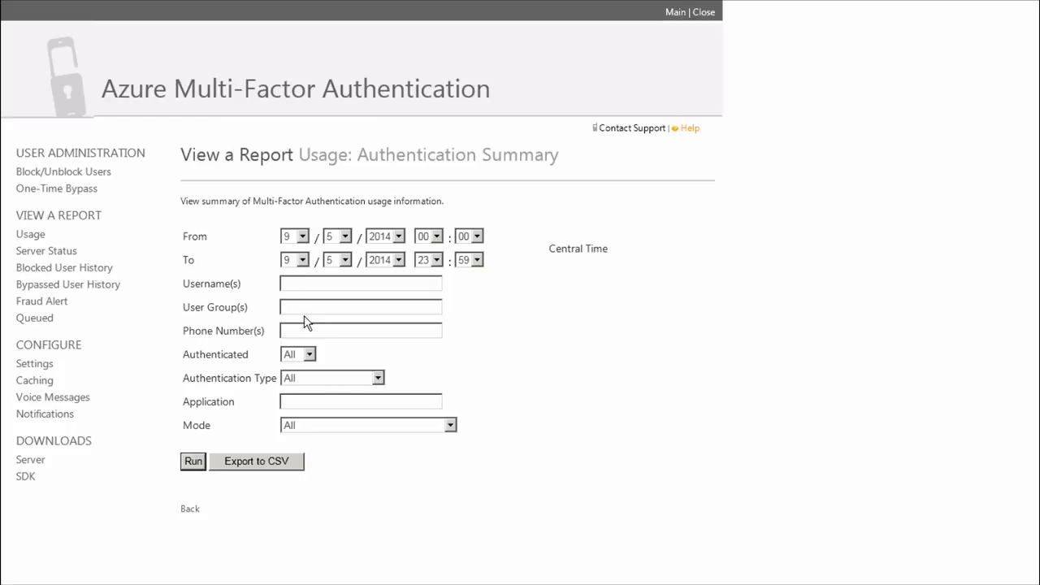
{"action": "left_click", "coordinate": [305, 378]}
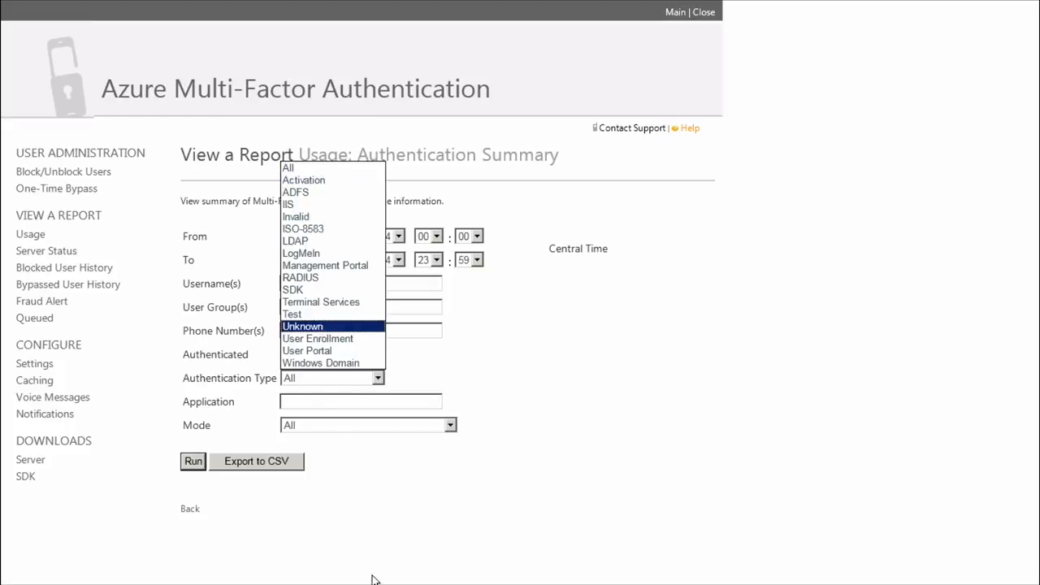
{"action": "left_click", "coordinate": [372, 529]}
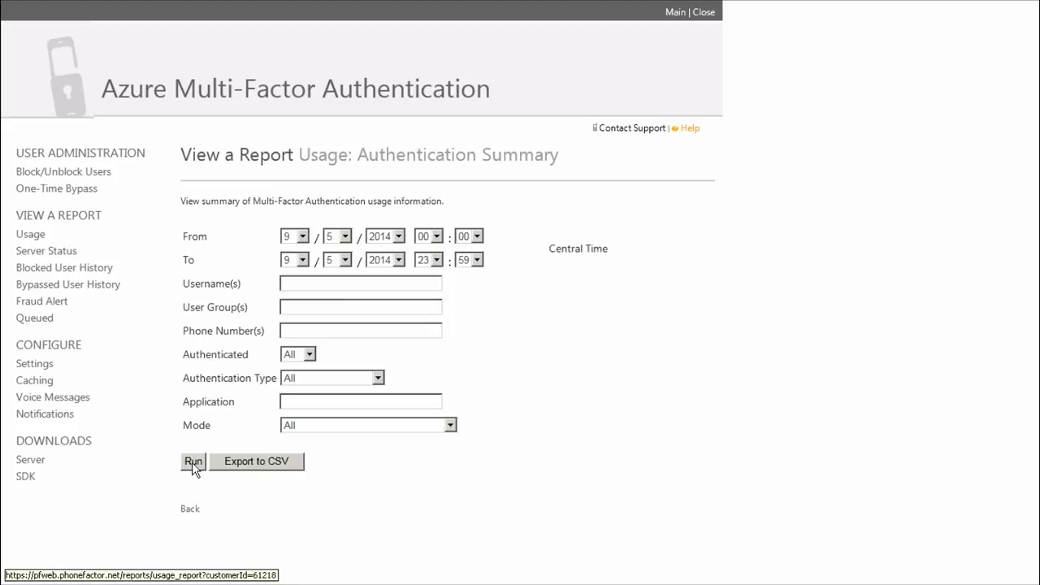
{"action": "left_click", "coordinate": [193, 463]}
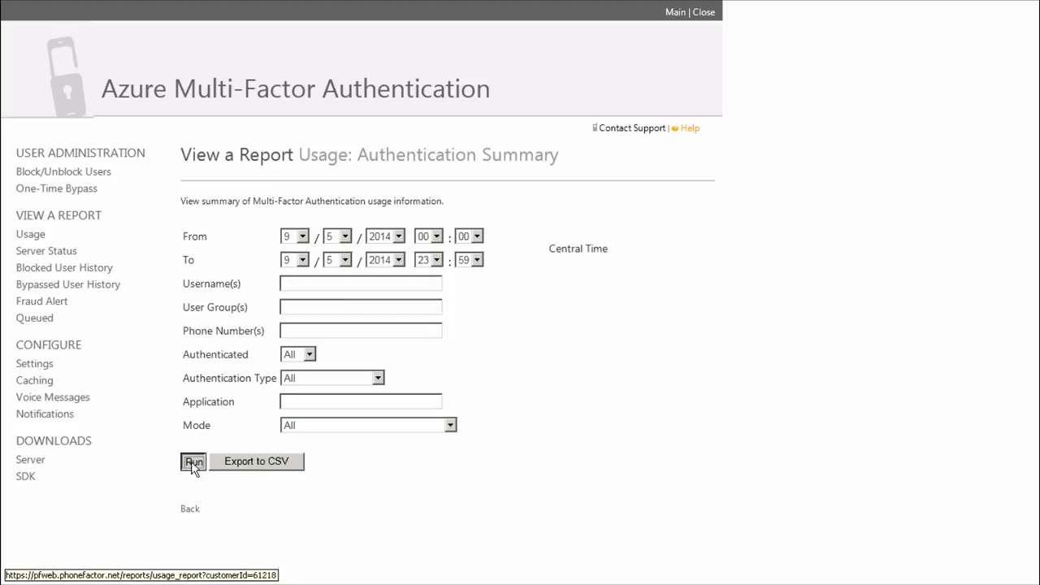
{"action": "left_click", "coordinate": [232, 461]}
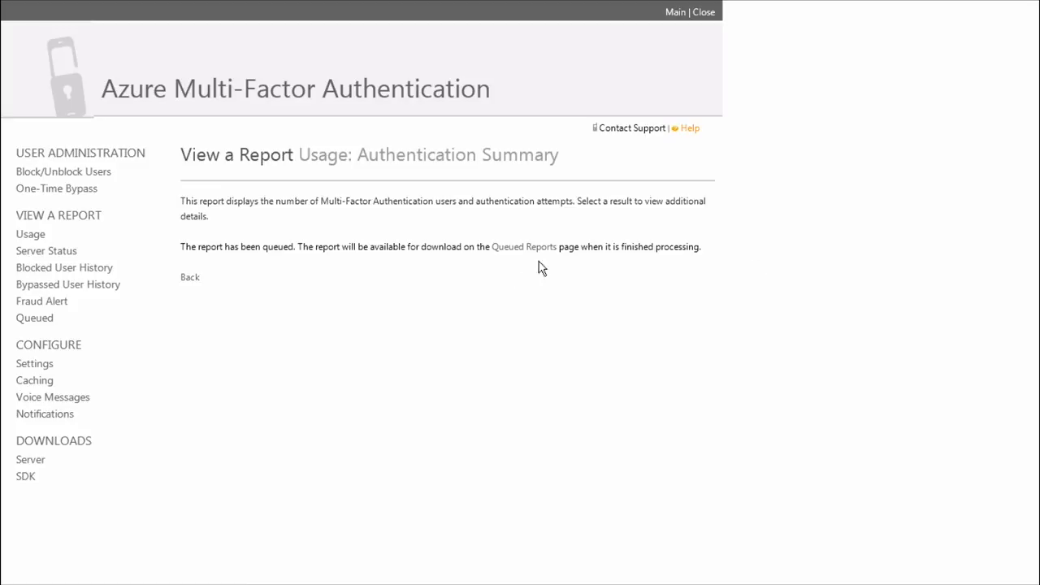
- View the completed Usage Authentication Summary from the queued reports and return to the usage report list
{"action": "left_click", "coordinate": [511, 248]}
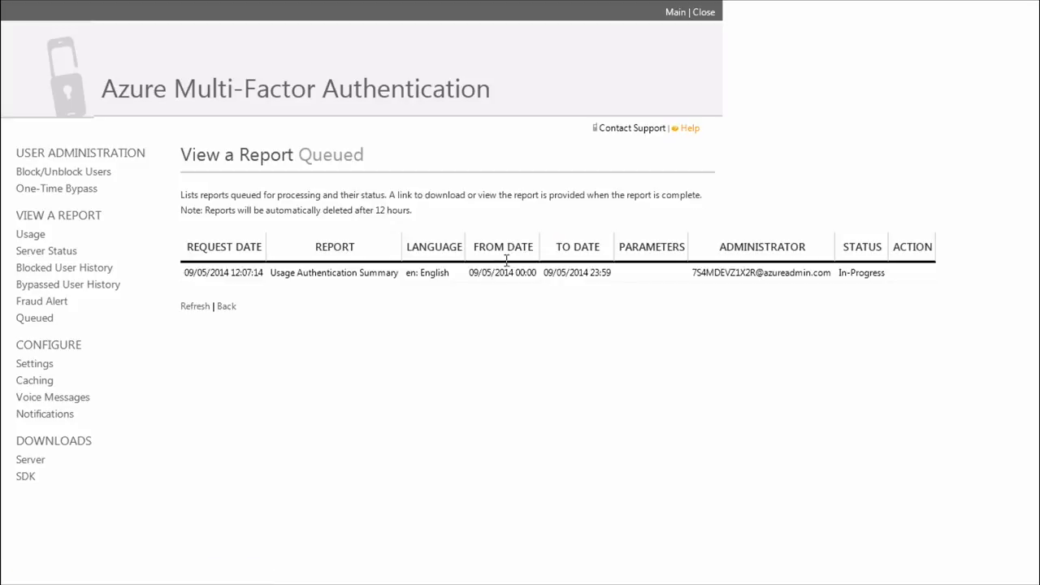
{"action": "left_click", "coordinate": [193, 307]}
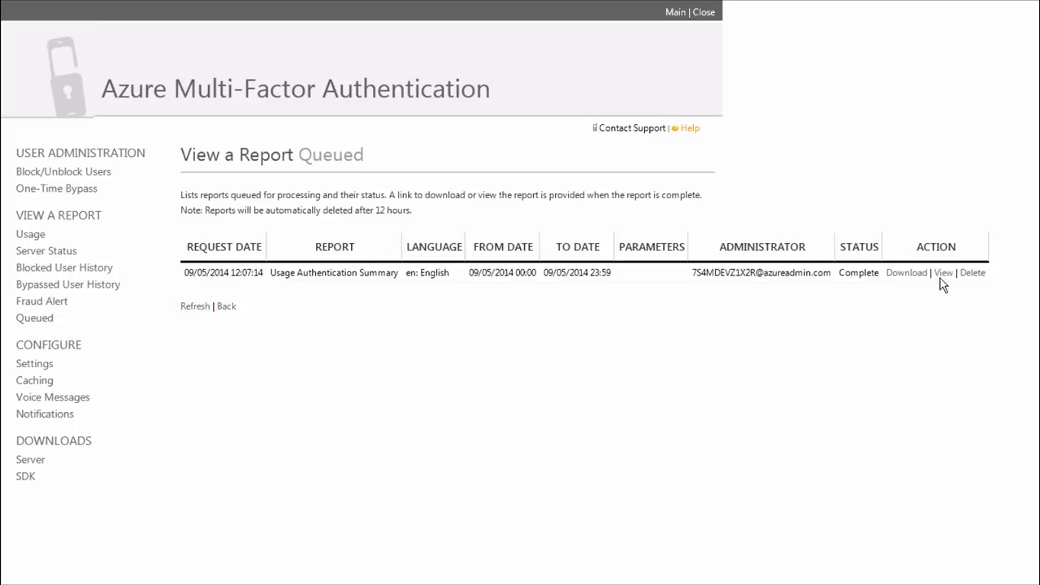
{"action": "left_click", "coordinate": [942, 274]}
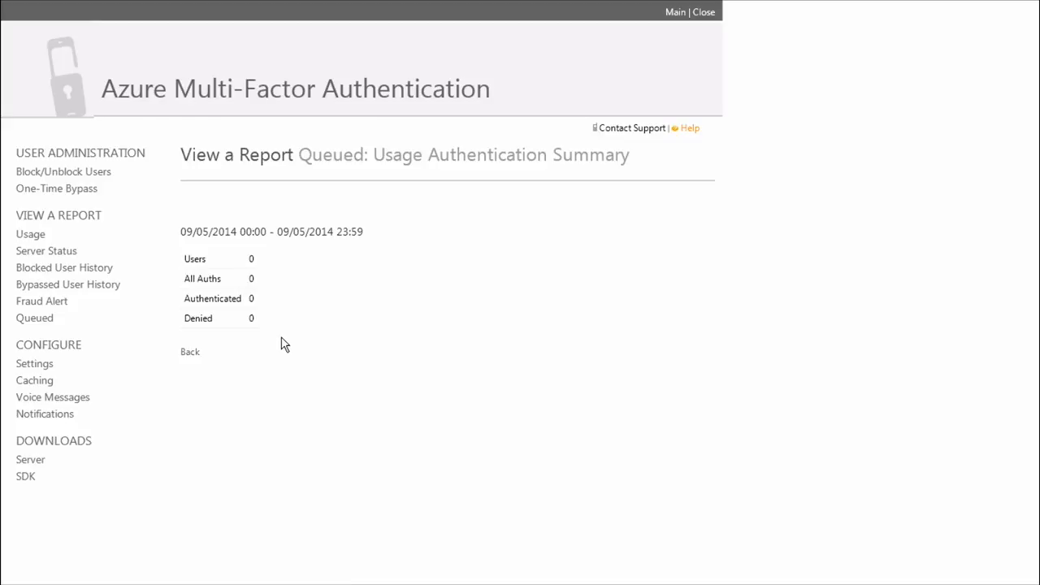
{"action": "left_click", "coordinate": [30, 237]}
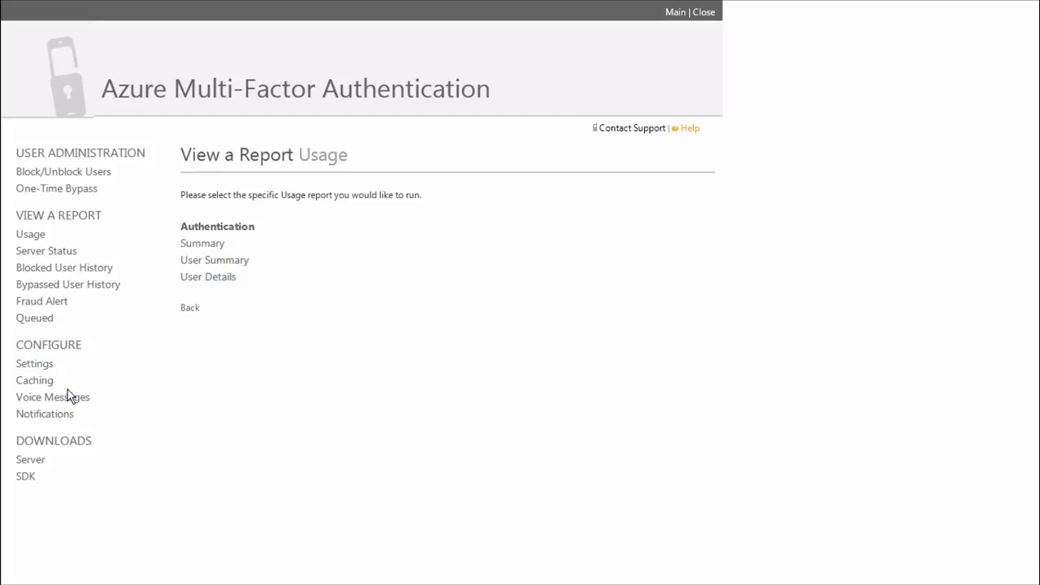
- Download and save the Multi-Factor Authentication Server installer, and check the saved file in the Downloads folder
{"action": "left_click", "coordinate": [31, 461]}
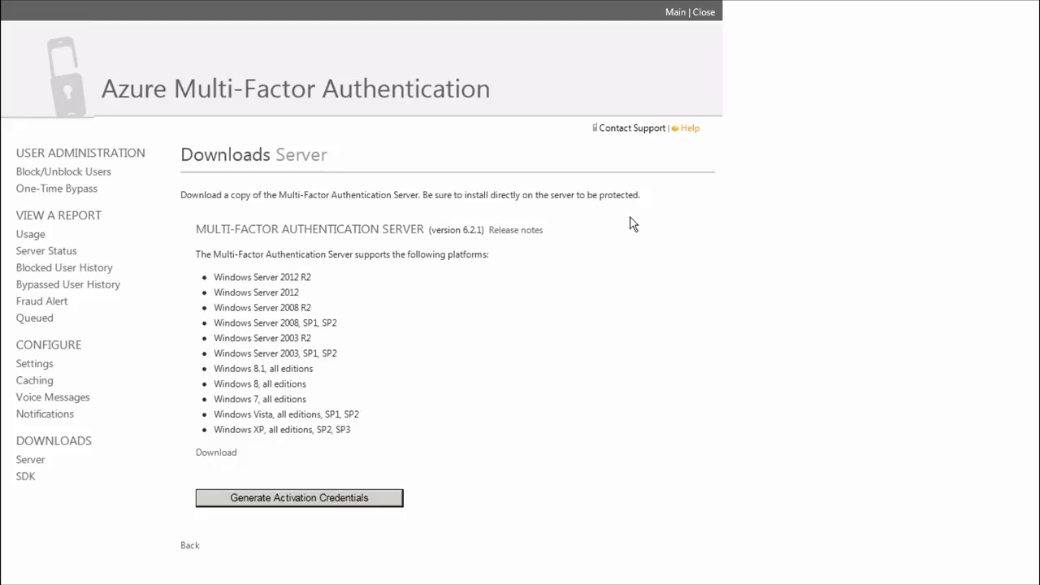
{"action": "left_click", "coordinate": [224, 452]}
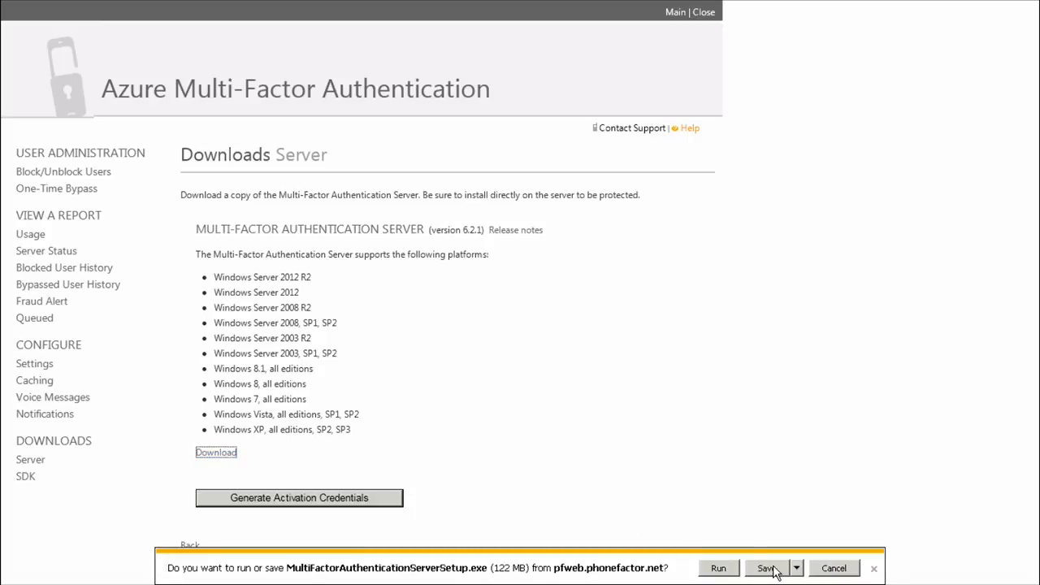
{"action": "left_click", "coordinate": [768, 568]}
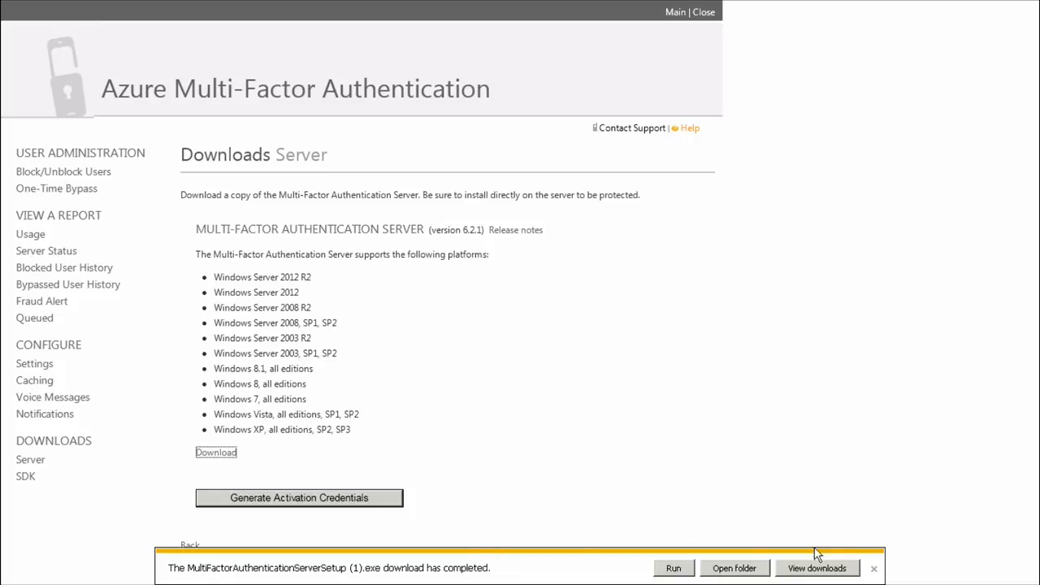
{"action": "left_click", "coordinate": [611, 441]}
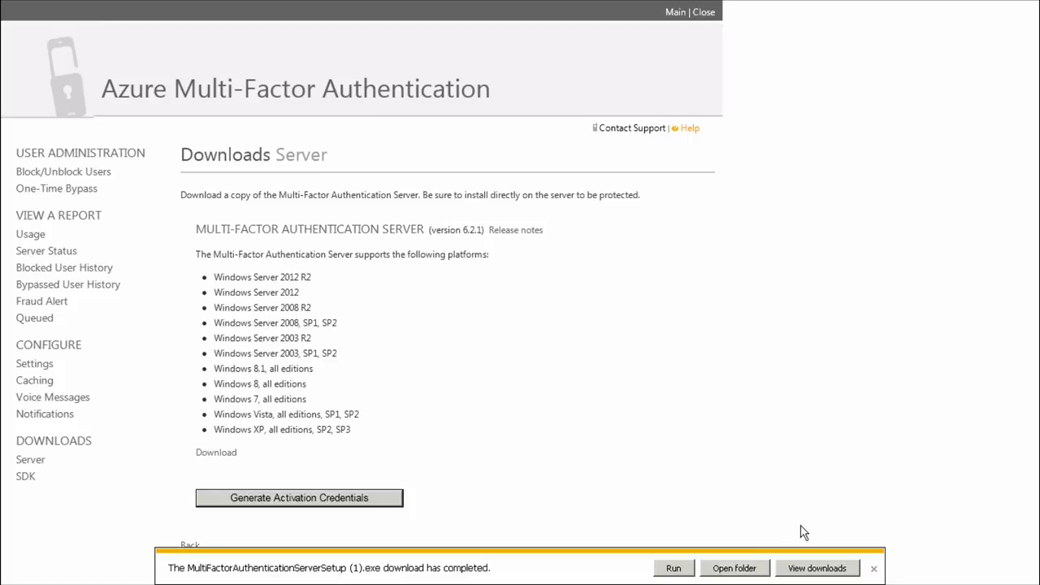
{"action": "left_click", "coordinate": [738, 568]}
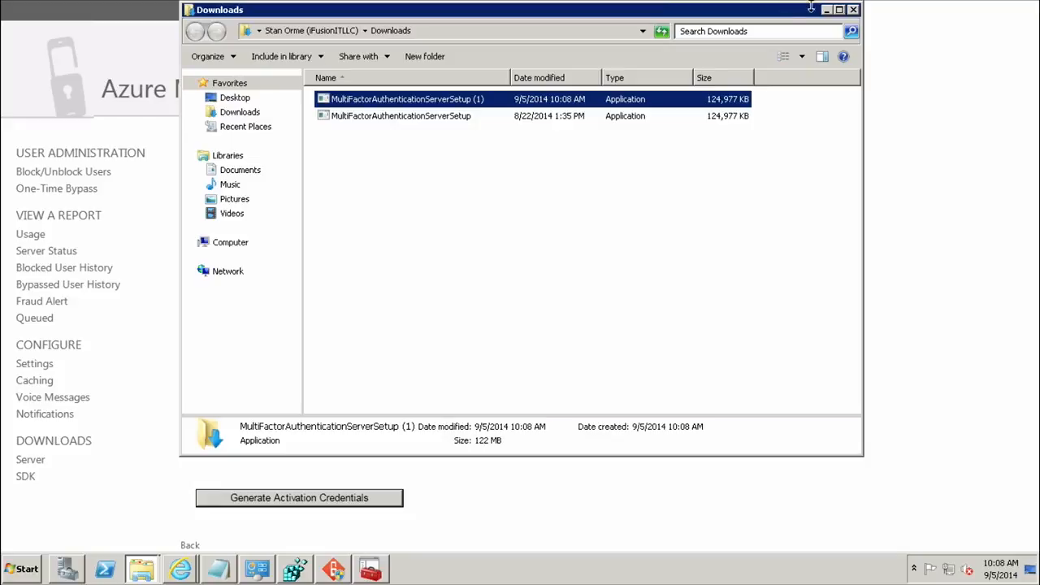
{"action": "left_click", "coordinate": [829, 13]}
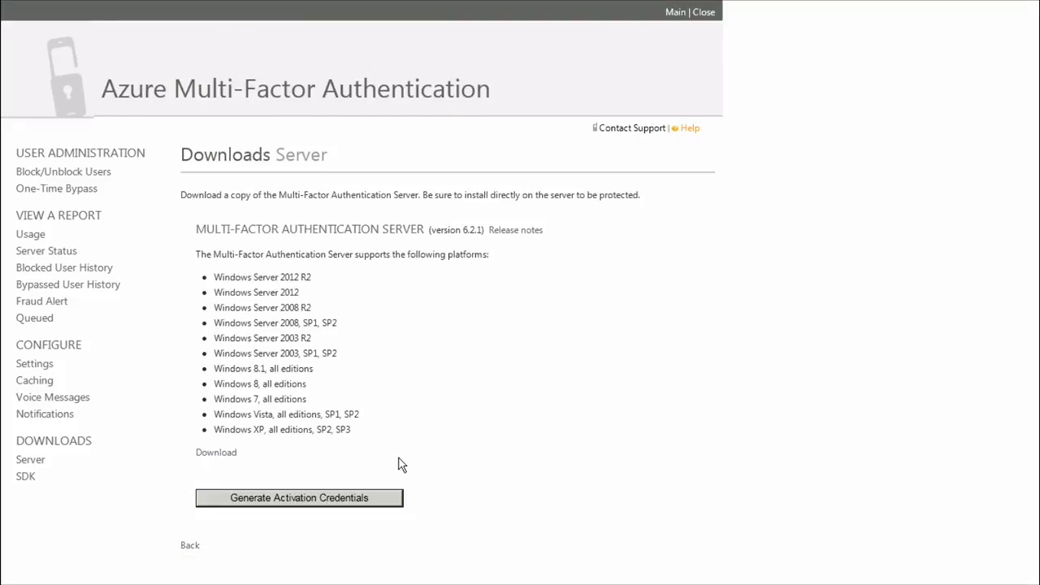
- Generate activation credentials for the Multi-Factor Authentication Server and open the SDK downloads page
{"action": "left_click", "coordinate": [351, 500]}
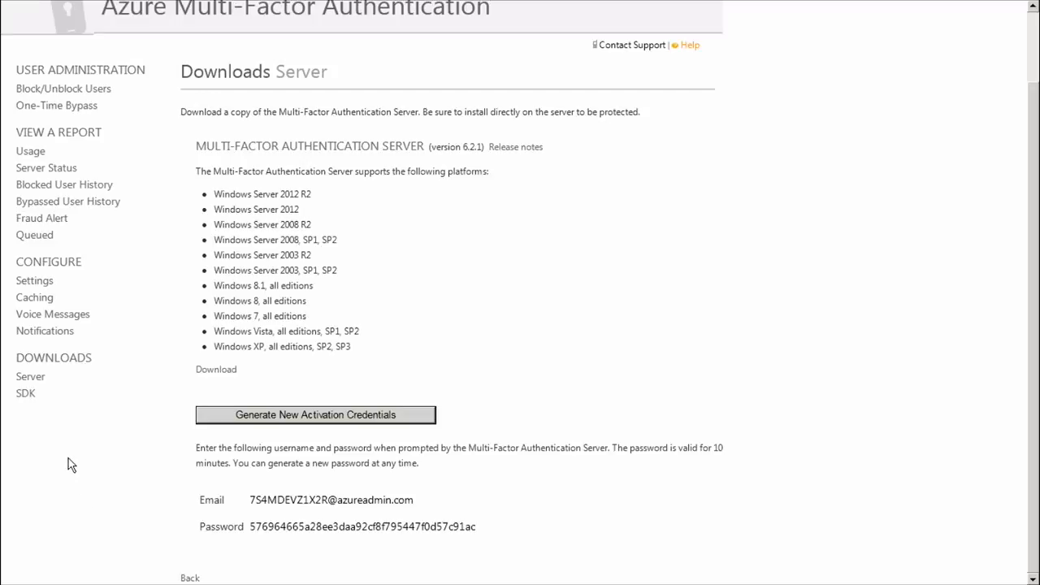
{"action": "left_click", "coordinate": [26, 398]}
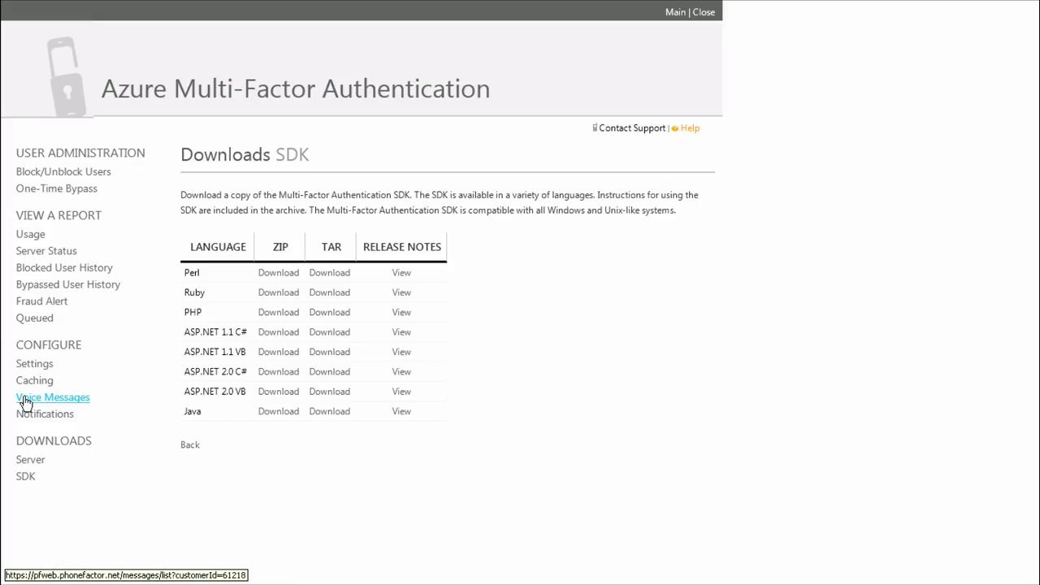